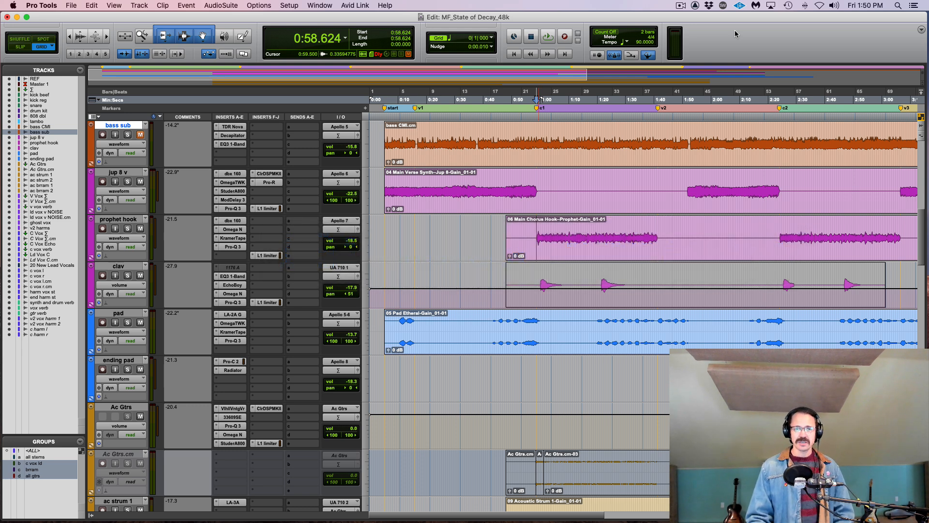
# Play back the full mix from the start of the first chorus and stop it.
pyautogui.press('space')
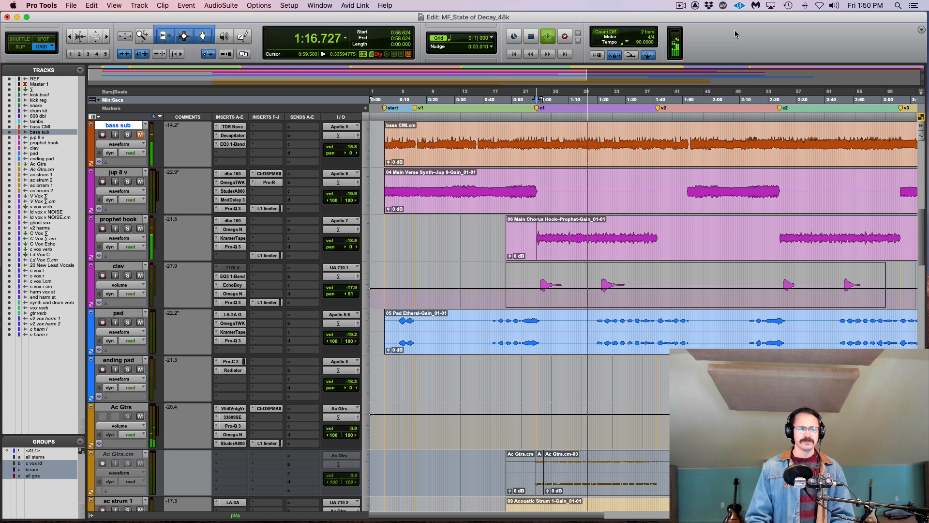
pyautogui.press('space')
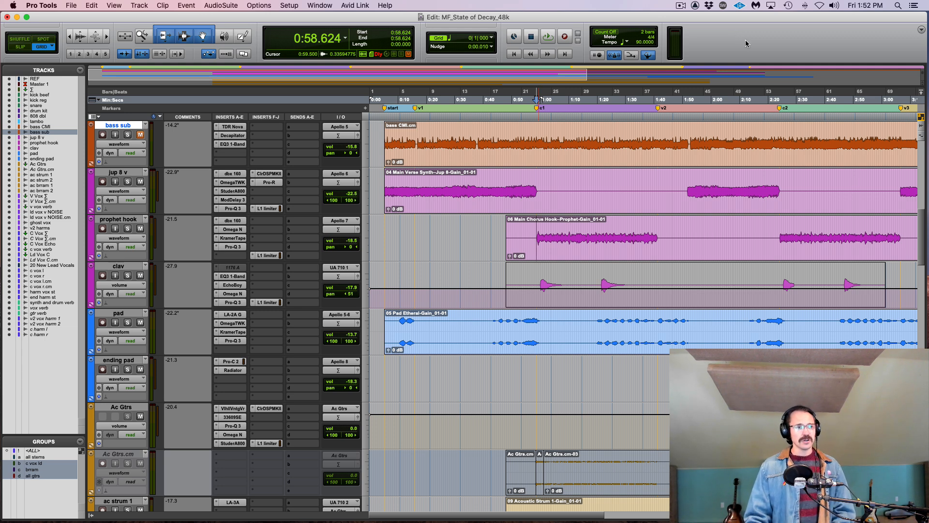
# Open the Pro-Q 3 on the prophet hook track, solo the track and play it to examine its high-frequency spectrum.
pyautogui.click(234, 247)
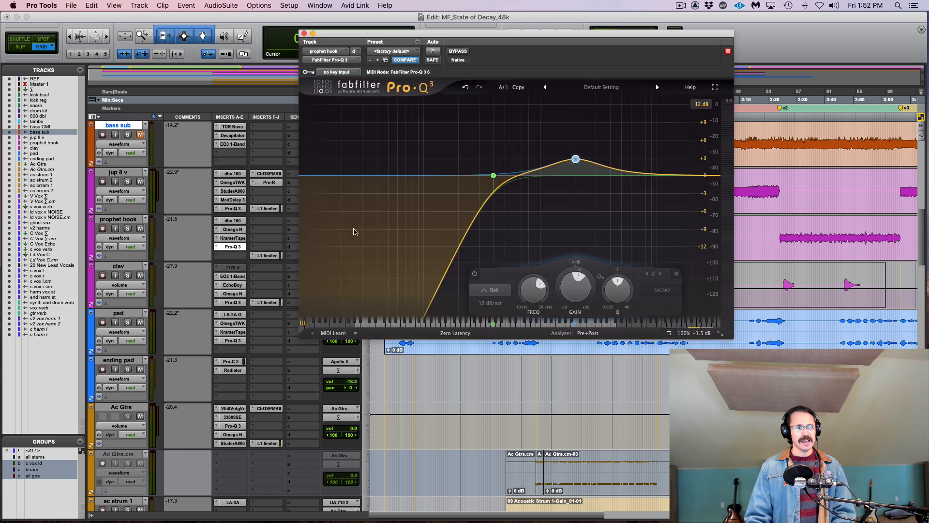
pyautogui.click(128, 229)
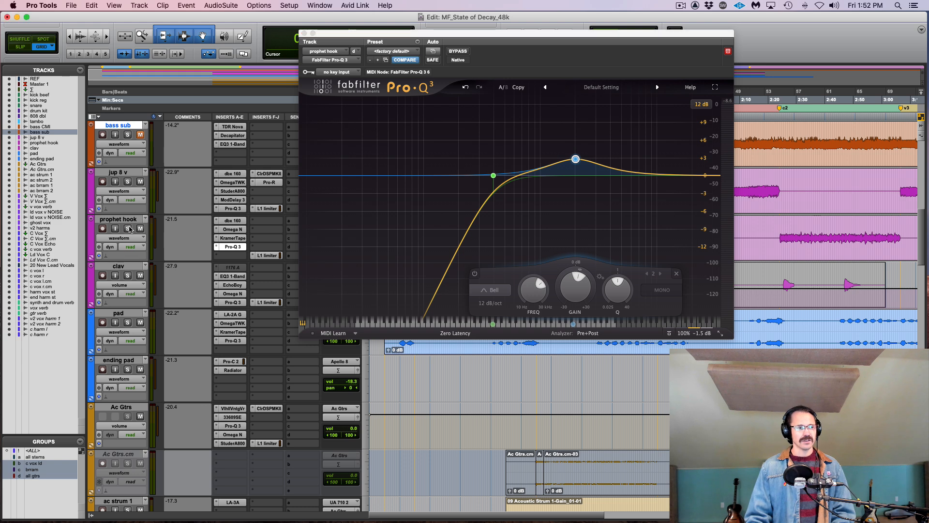
pyautogui.press('space')
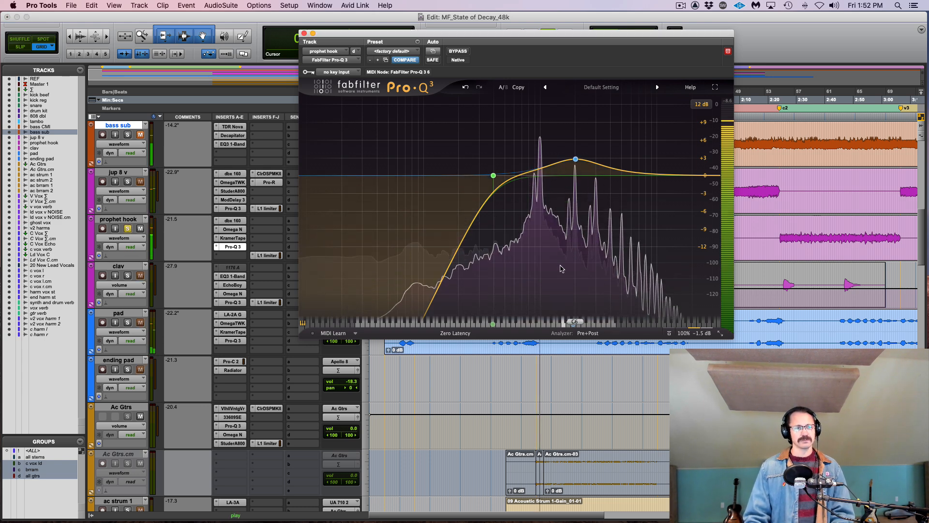
pyautogui.moveTo(553, 279)
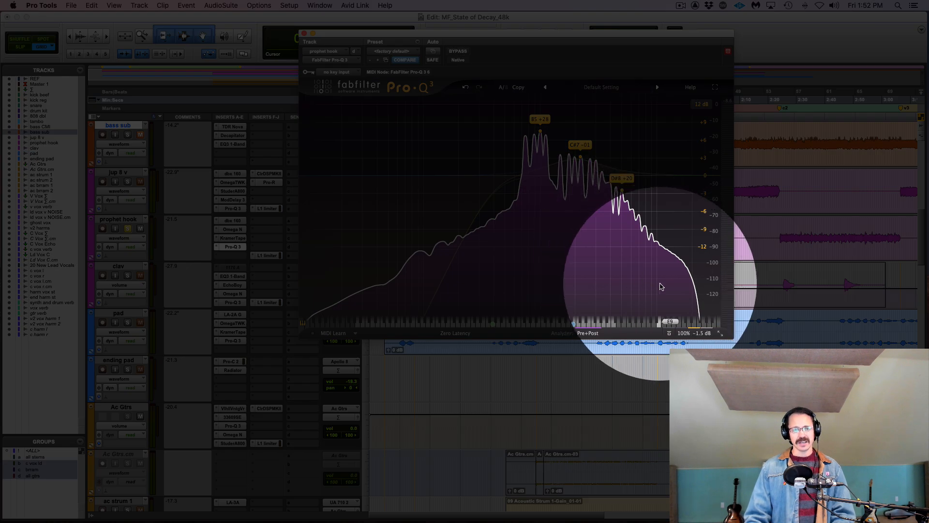
pyautogui.press('space')
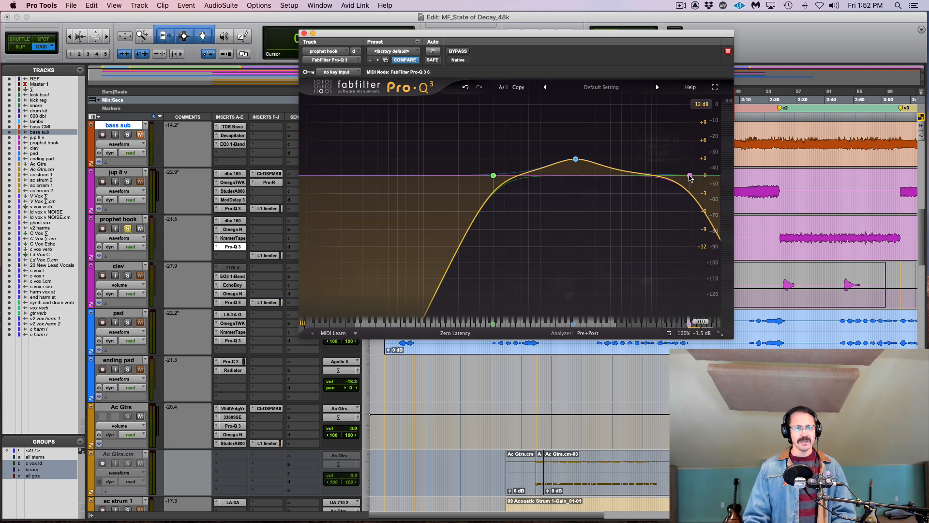
# Add a High Cut band at about 5220 Hz to the prophet hook EQ, then unsolo the track and audition it in the mix.
pyautogui.click(690, 176)
pyautogui.scroll(-10, 567, 293)
pyautogui.scroll(-7, 566, 292)
pyautogui.scroll(-2, 567, 292)
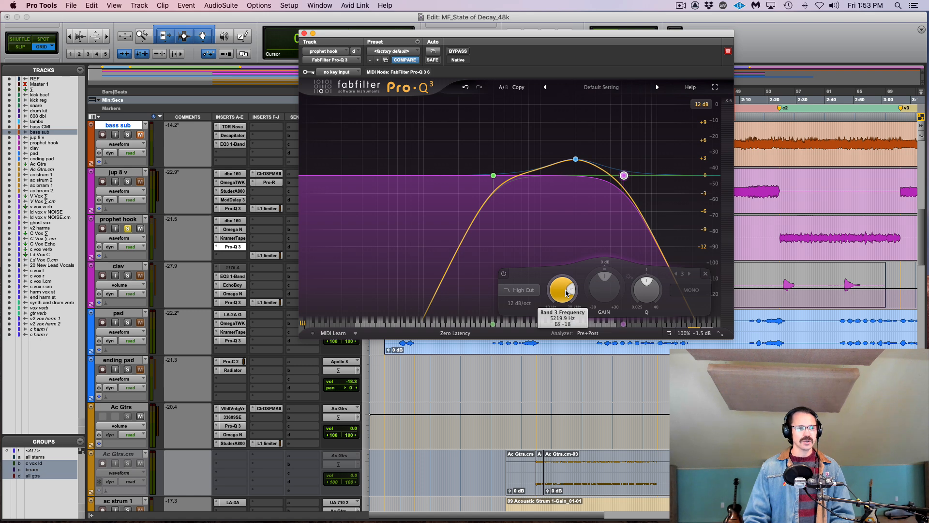
pyautogui.click(128, 229)
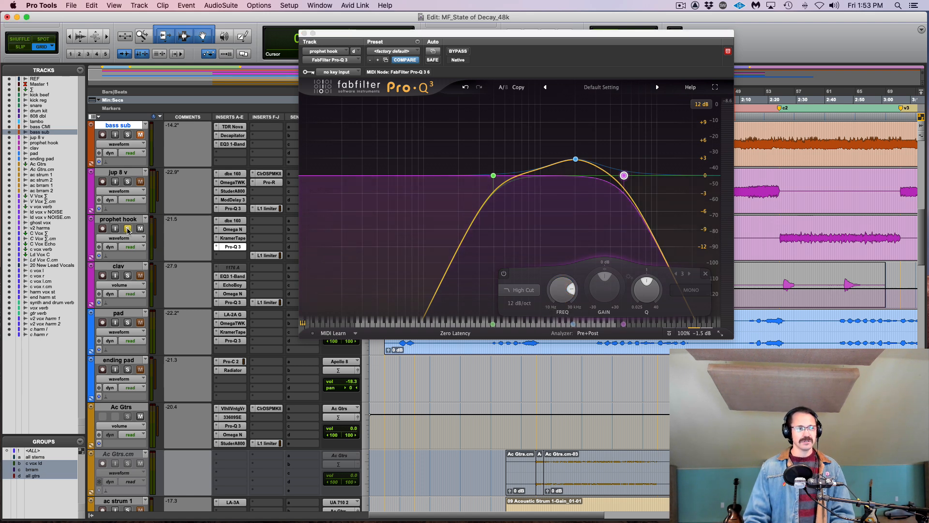
pyautogui.press('space')
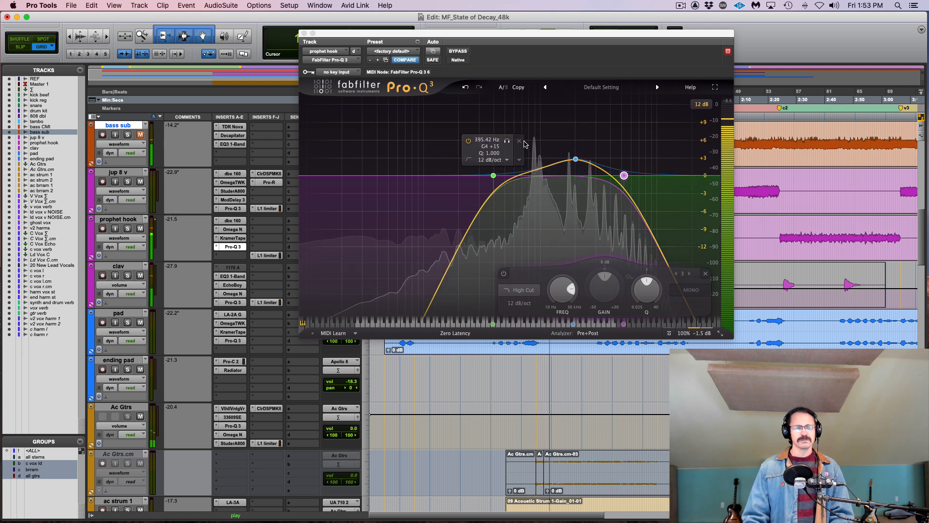
pyautogui.press('space')
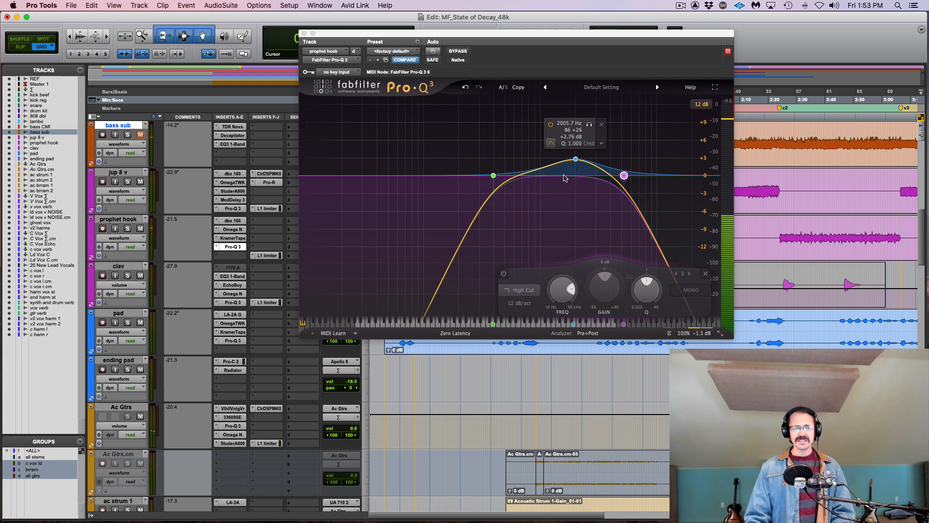
# Raise the prophet hook's High Cut frequency to about 7190 Hz.
pyautogui.moveTo(559, 283)
pyautogui.scroll(5, 559, 284)
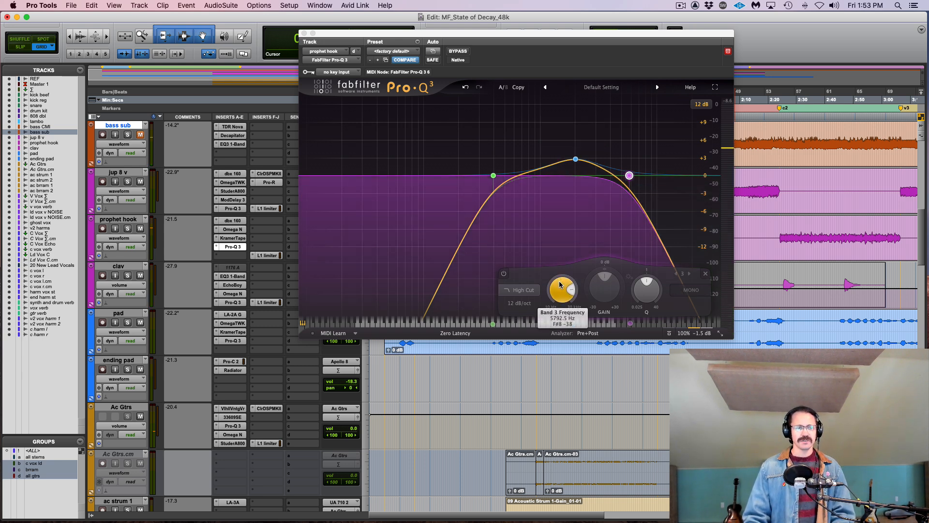
pyautogui.scroll(3, 559, 285)
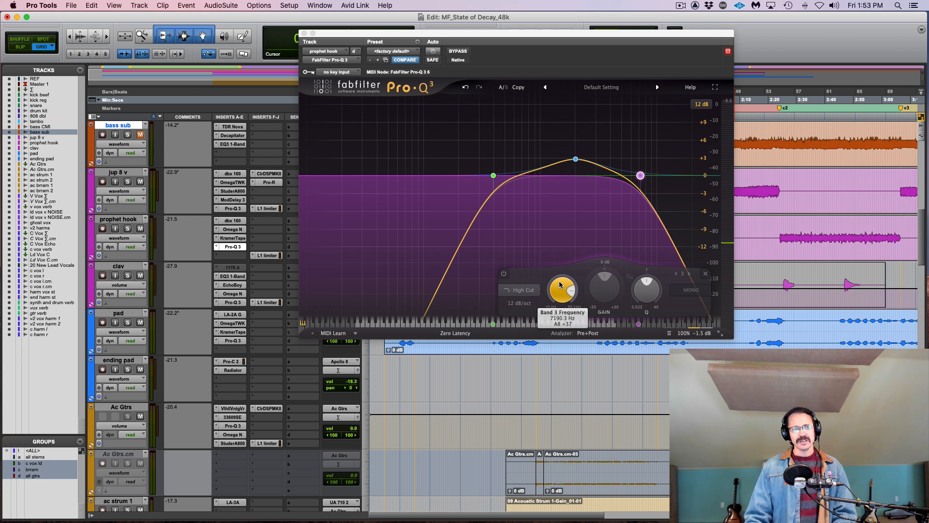
# Compare the prophet hook's High Cut band bypassed and active while the mix plays, leaving it active.
pyautogui.click(503, 274)
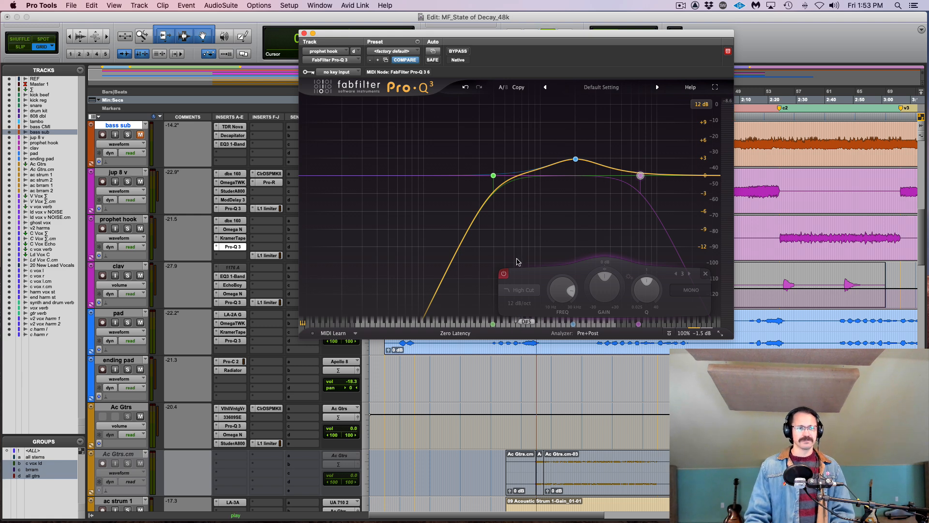
pyautogui.press('space')
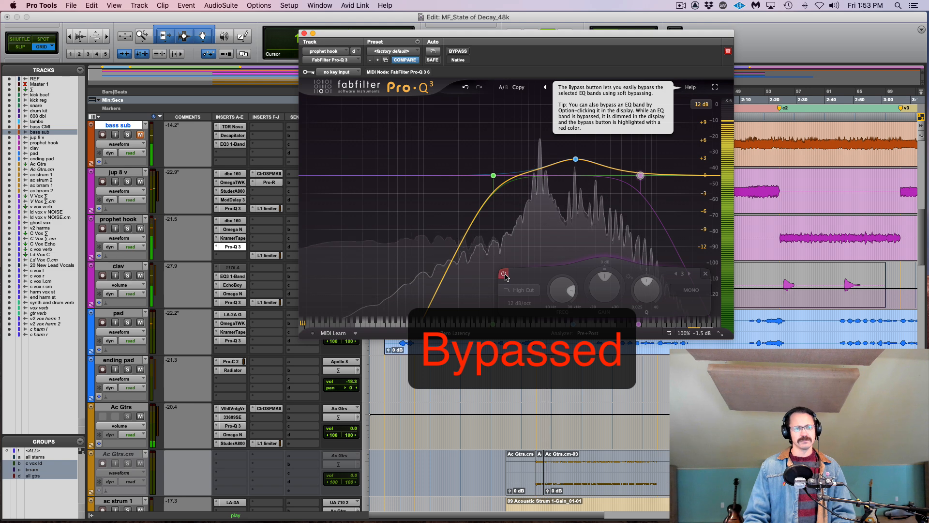
pyautogui.click(505, 275)
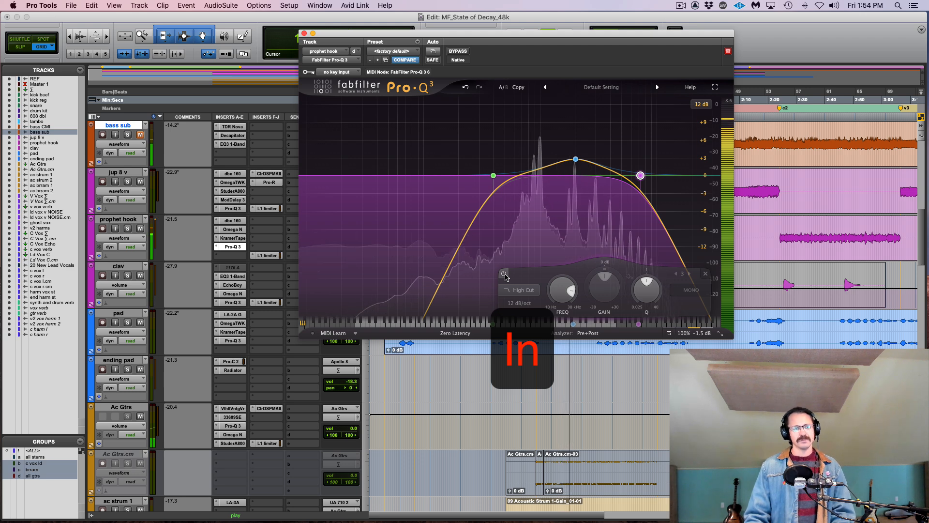
pyautogui.click(505, 275)
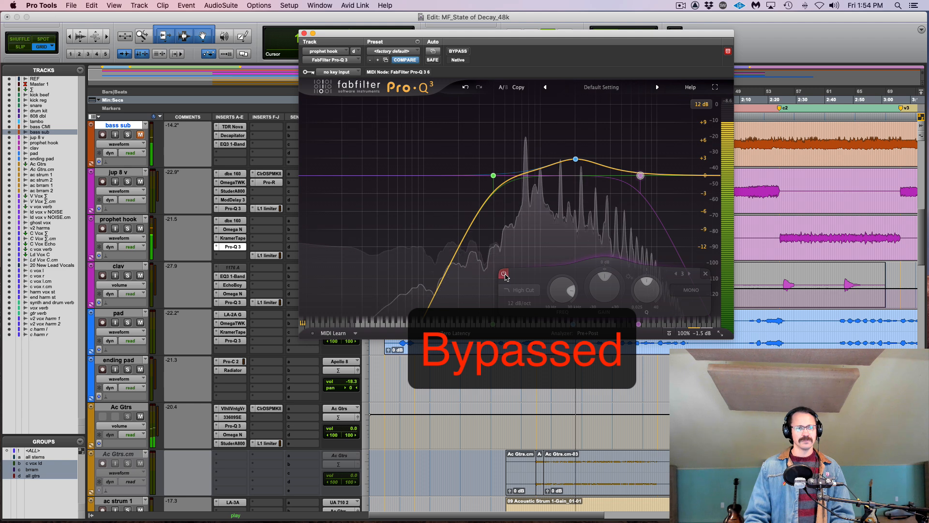
pyautogui.click(504, 275)
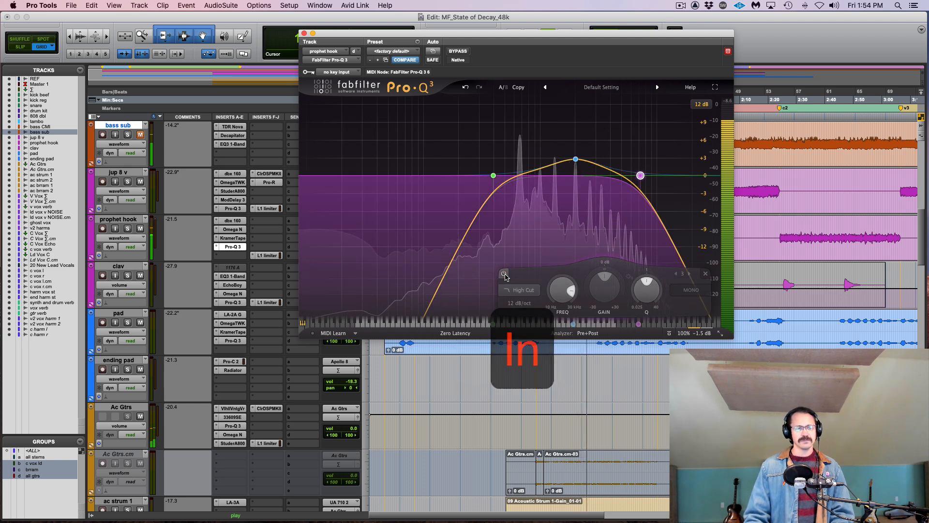
pyautogui.press('space')
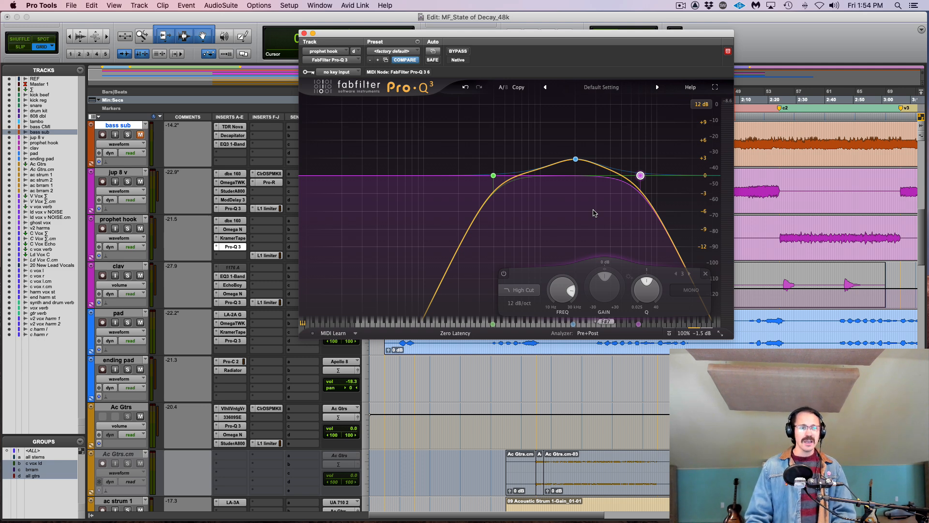
# Raise the Q of the prophet hook's High Cut band for a slight resonant bump, audition it in the mix and close the EQ.
pyautogui.scroll(5, 652, 289)
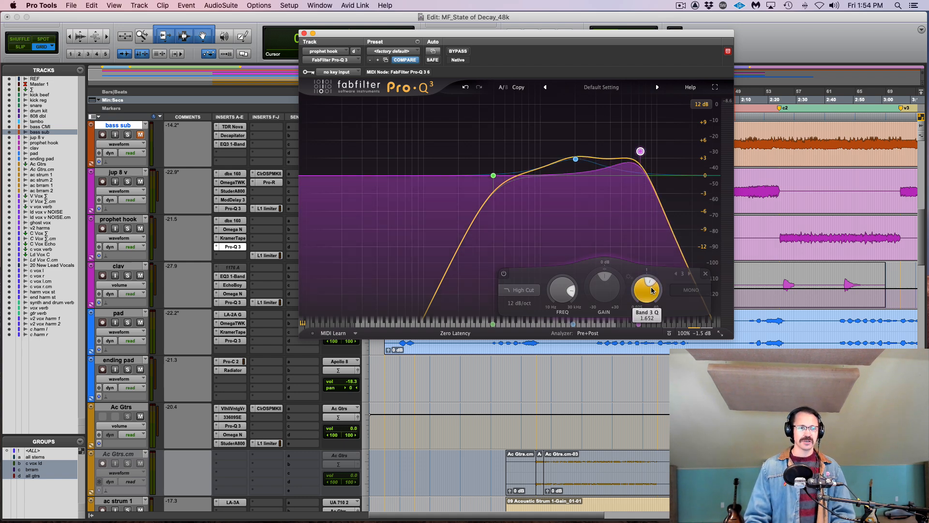
pyautogui.scroll(-1, 652, 289)
pyautogui.scroll(-3, 652, 291)
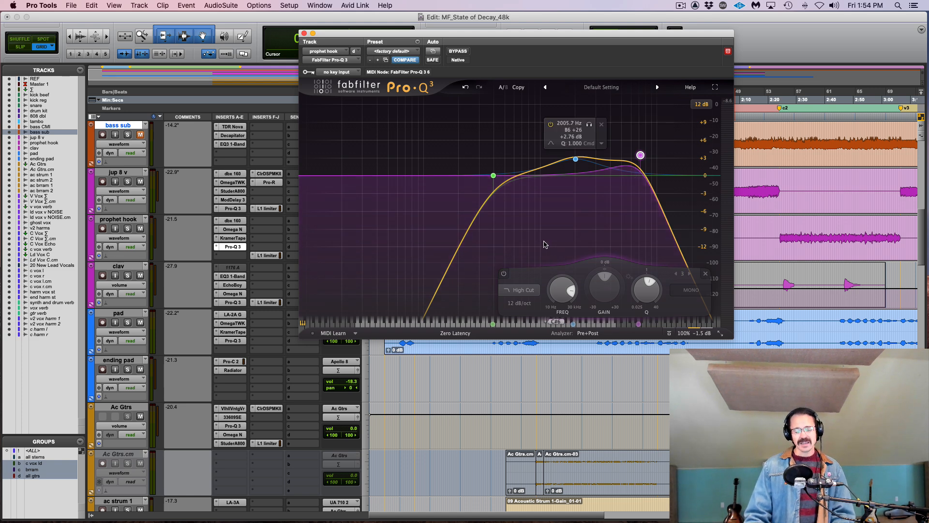
pyautogui.press('space')
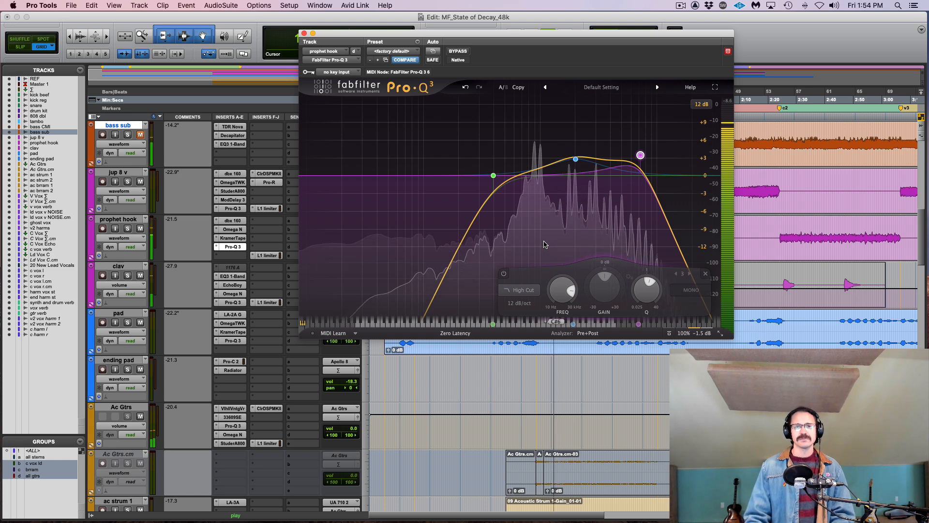
pyautogui.press('space')
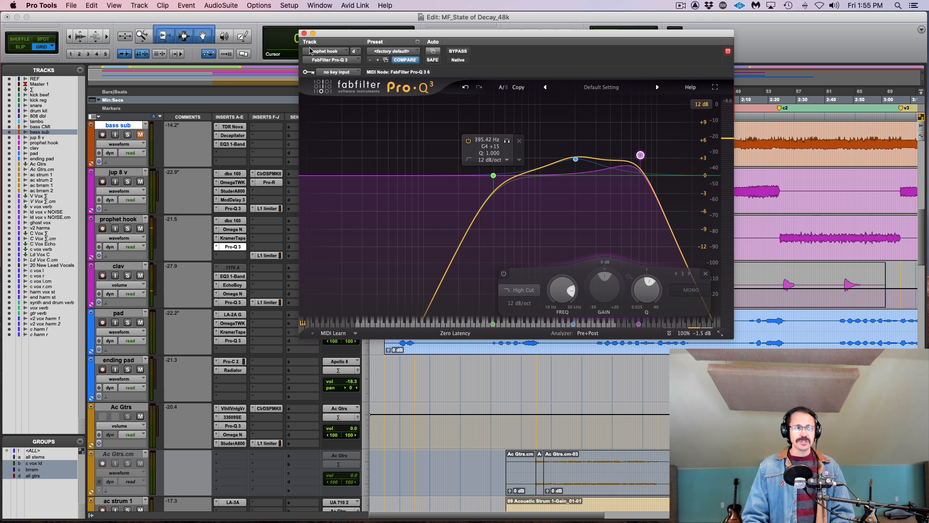
pyautogui.click(303, 33)
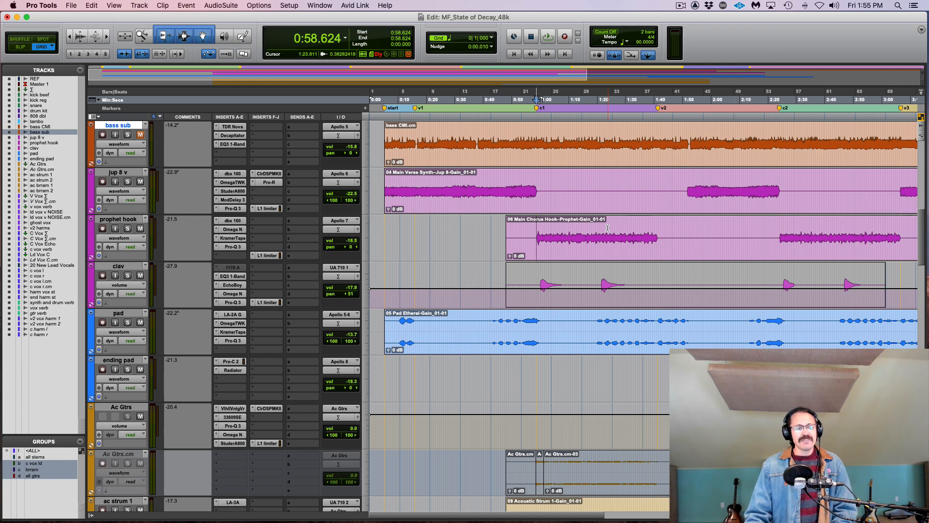
# Add a High Cut band to the Pro-Q 3 on the harm vox st track, lower its cutoff from 18765 Hz and audition it in the mix.
pyautogui.scroll(-10, 607, 228)
pyautogui.scroll(-12, 607, 228)
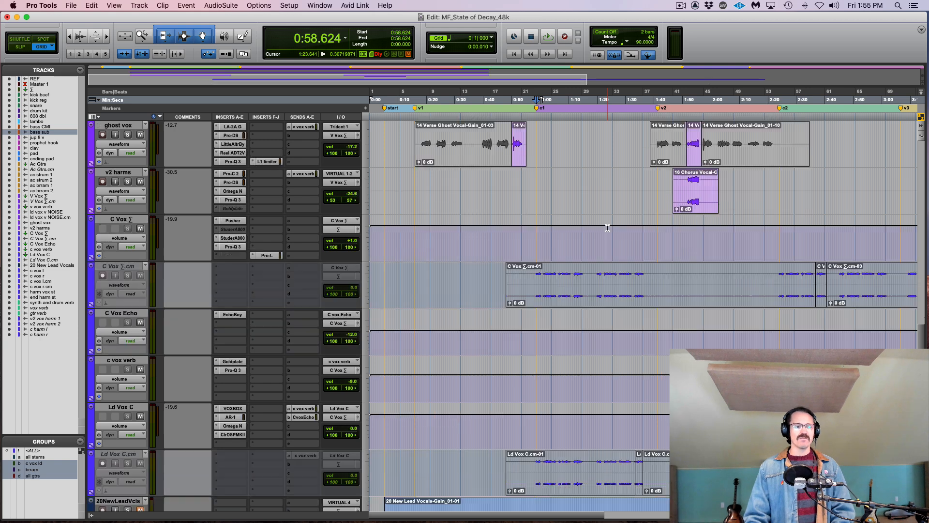
pyautogui.scroll(-5, 607, 227)
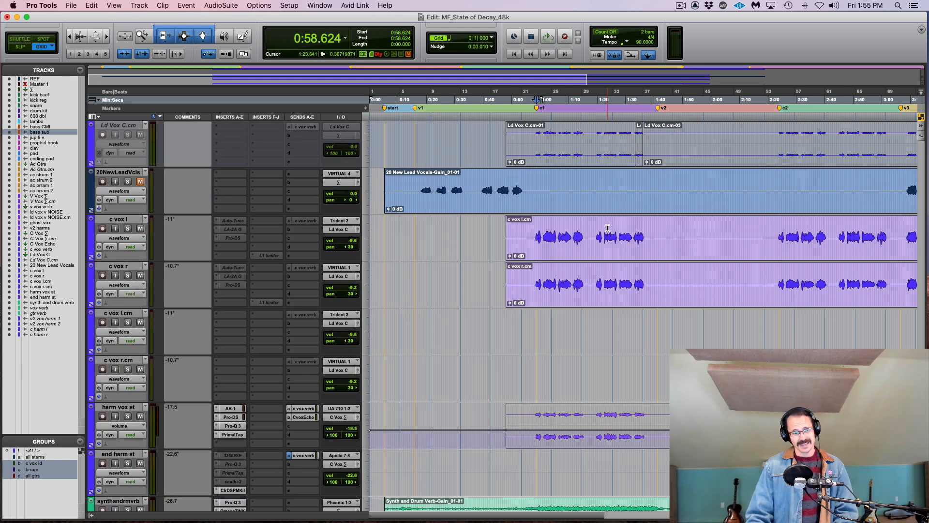
pyautogui.click(233, 427)
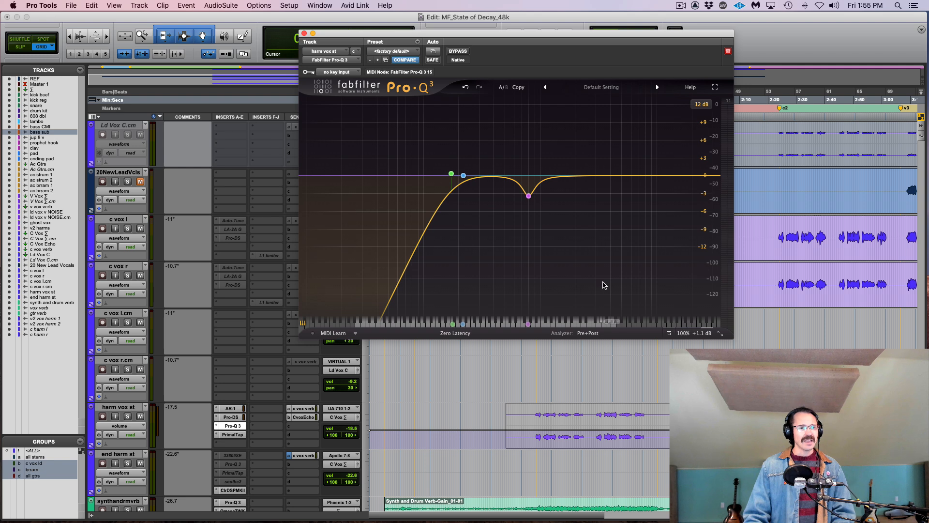
pyautogui.click(687, 176)
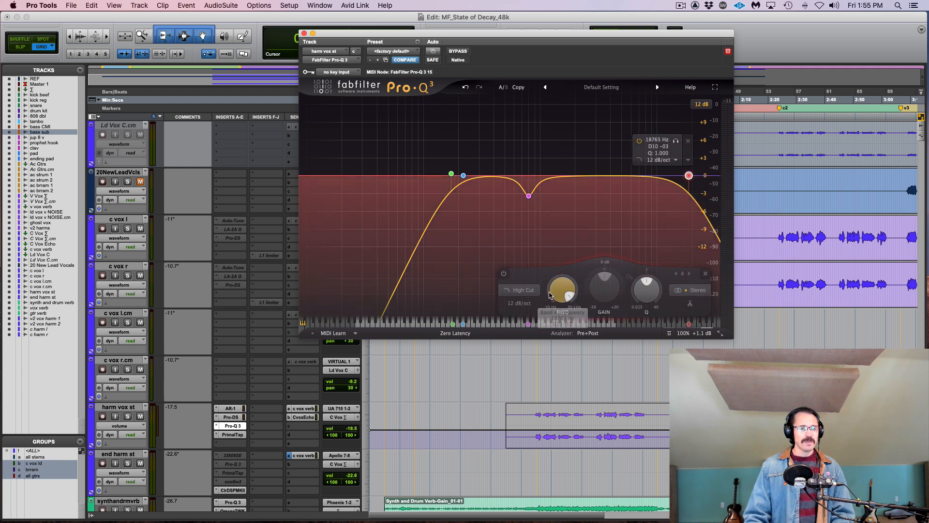
pyautogui.scroll(-8, 561, 292)
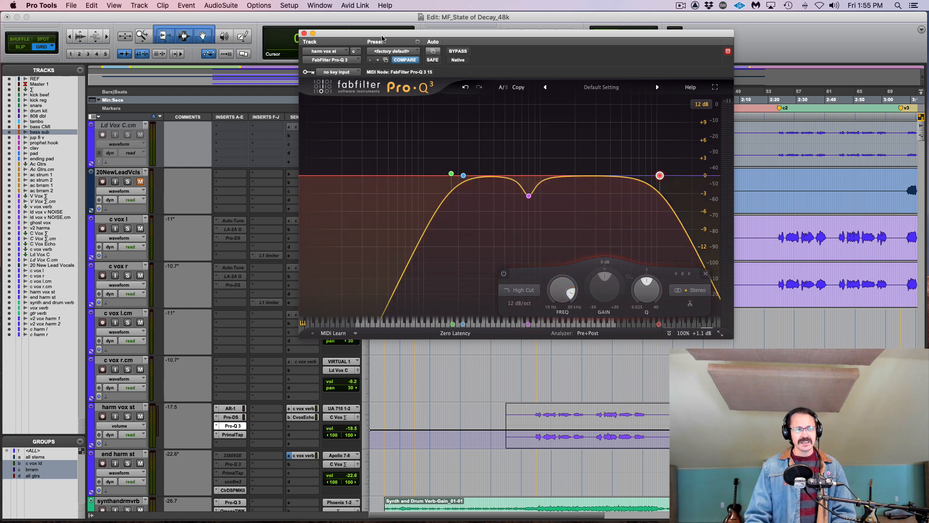
pyautogui.press('space')
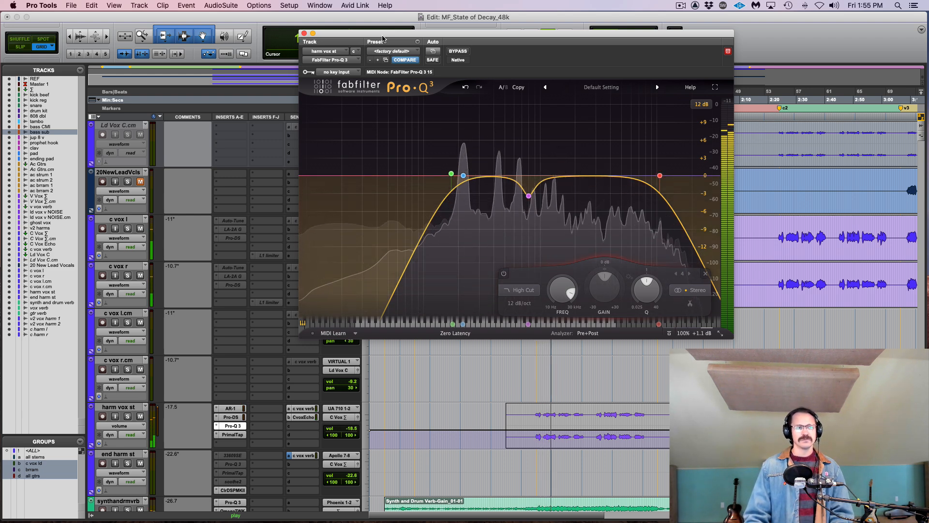
pyautogui.press('space')
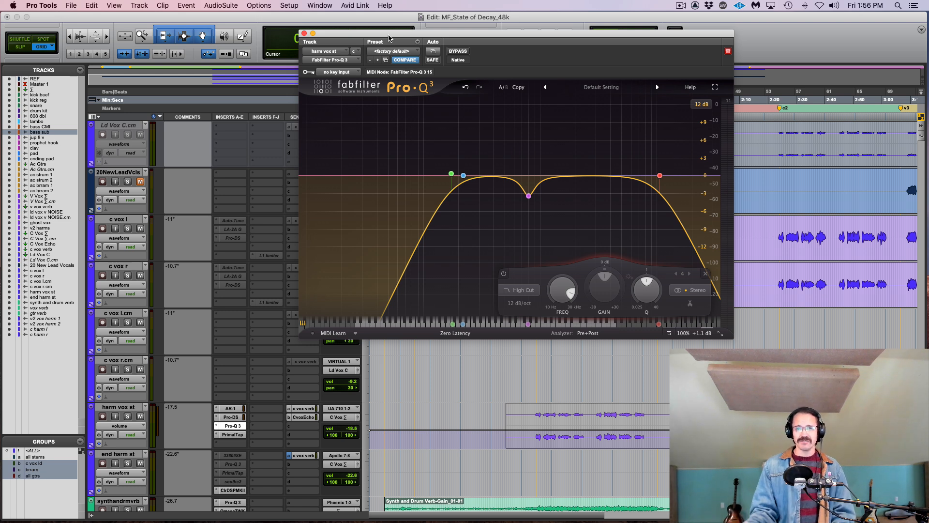
# Compare the harm vox st track's High Cut band bypassed and active during playback, leave it active and close the EQ.
pyautogui.click(503, 275)
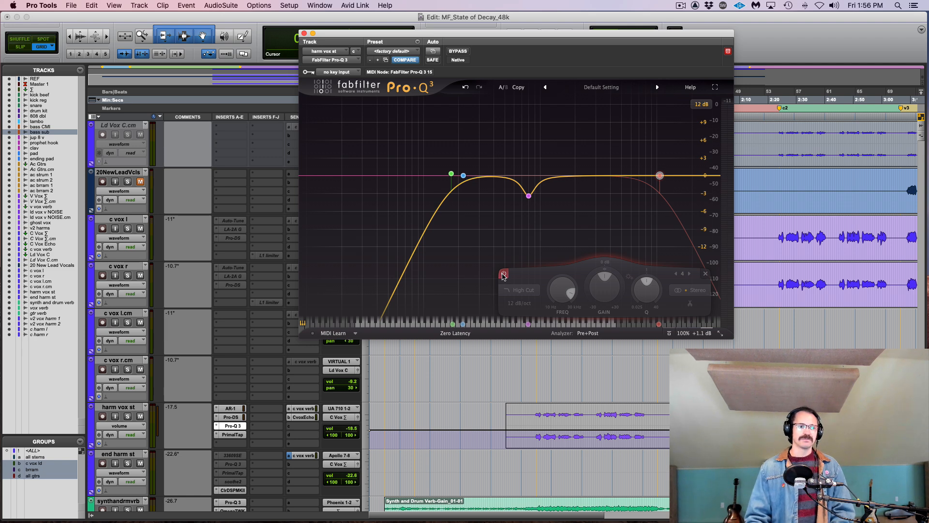
pyautogui.press('space')
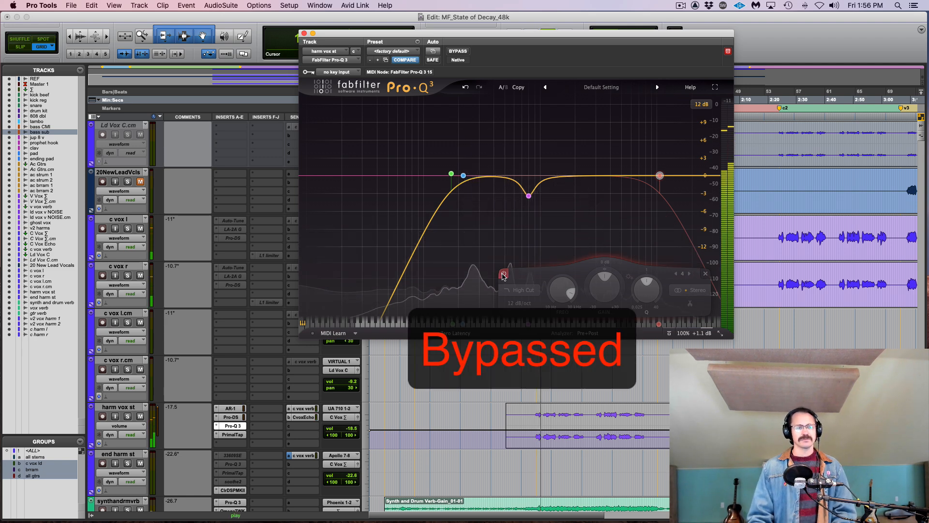
pyautogui.click(504, 275)
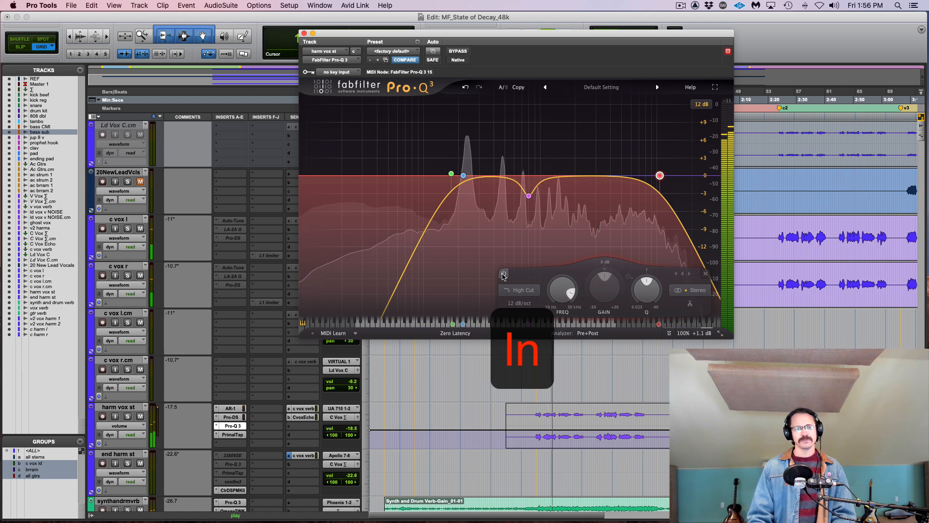
pyautogui.click(504, 274)
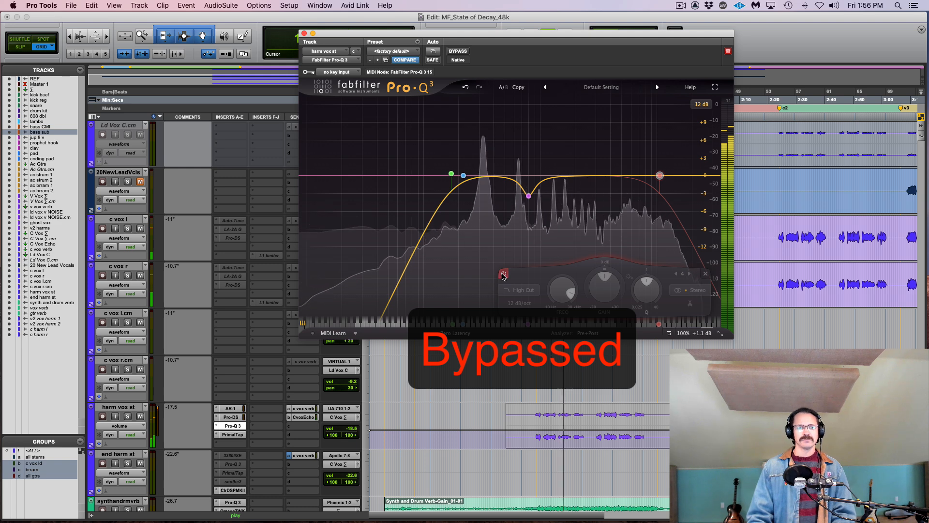
pyautogui.click(504, 275)
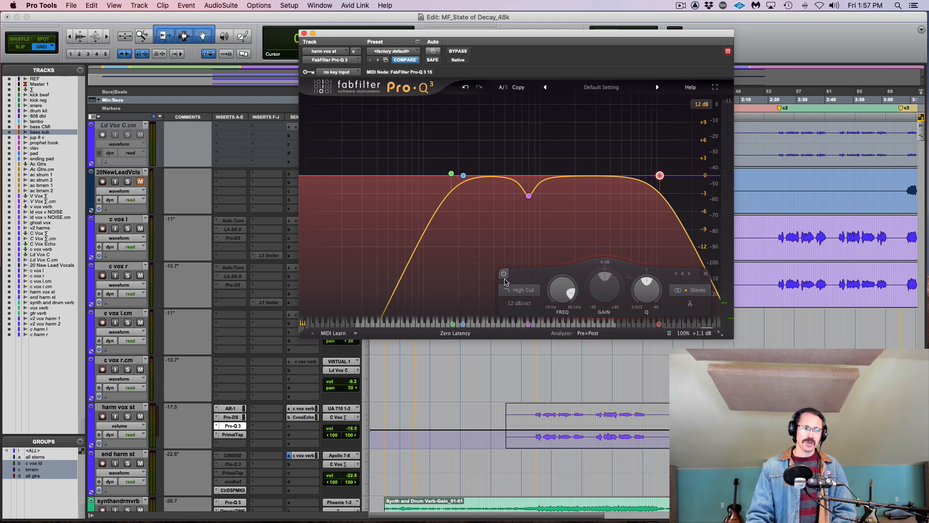
pyautogui.click(304, 34)
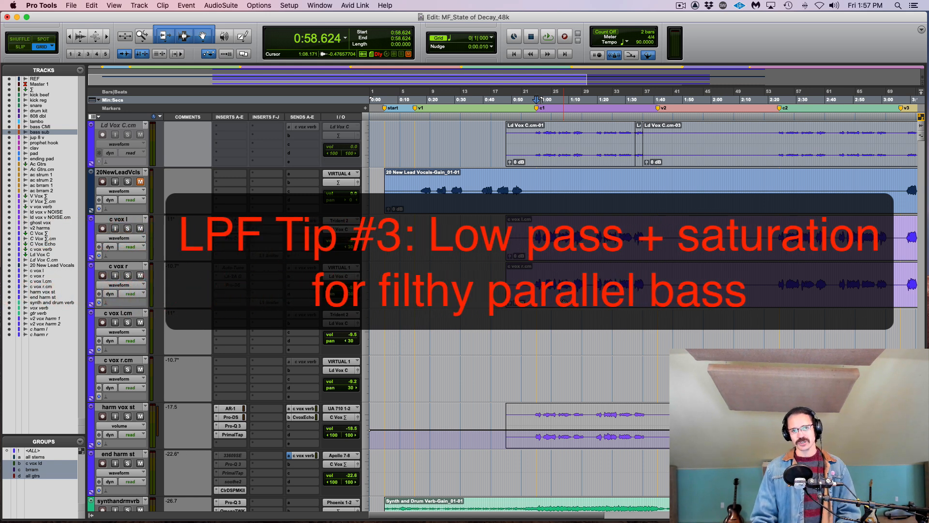
# Unmute the bass sub track.
pyautogui.scroll(15, 563, 300)
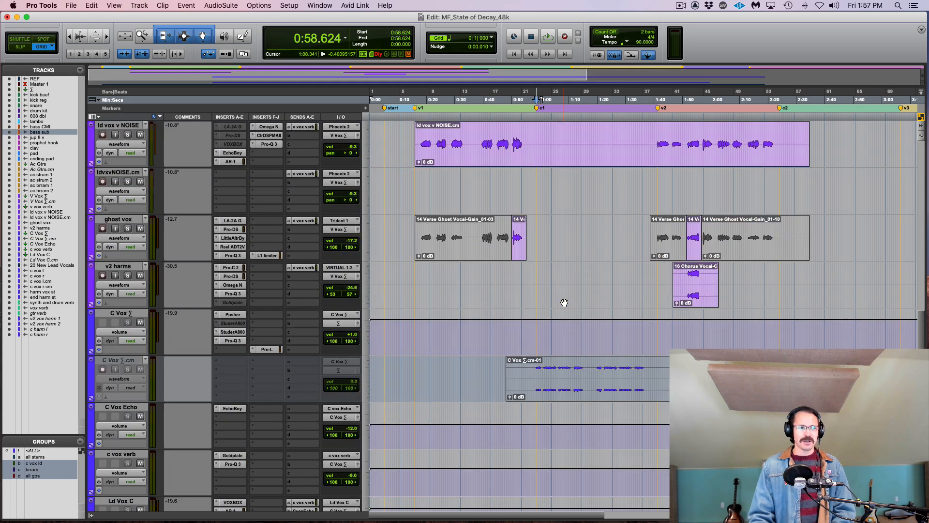
pyautogui.scroll(15, 564, 302)
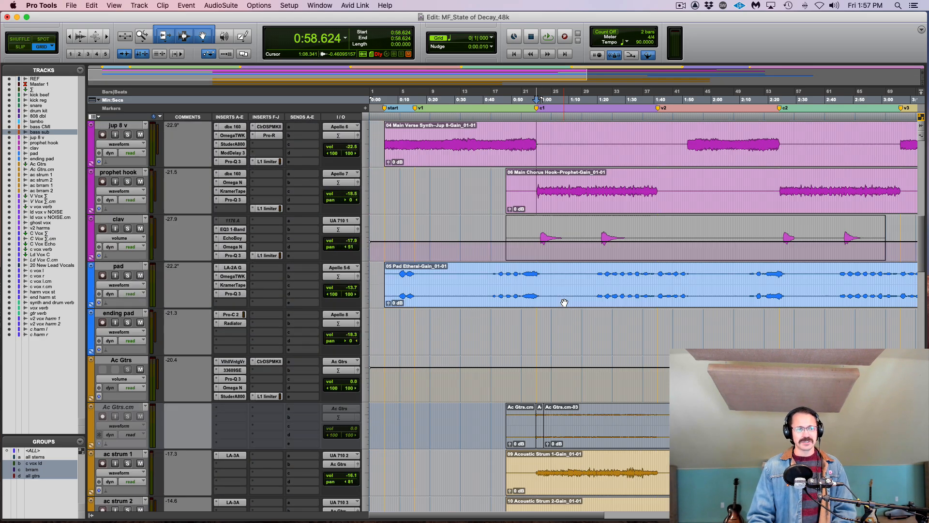
pyautogui.scroll(6, 565, 302)
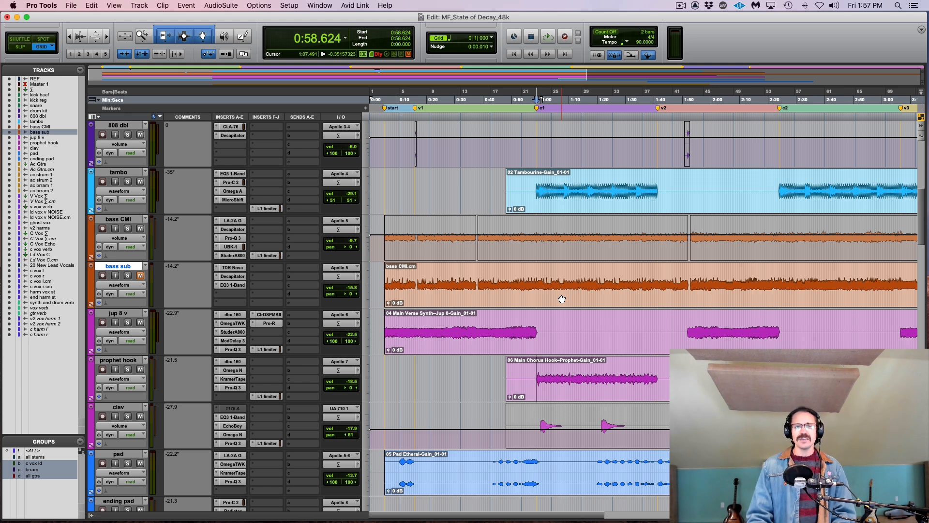
pyautogui.click(140, 276)
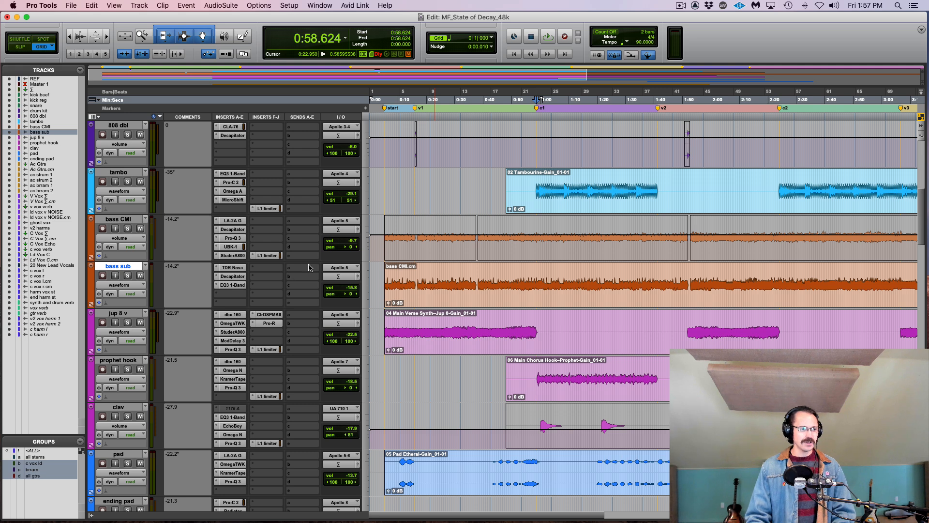
# Enable the low-pass filter in TDR Nova on the bass sub track and set its frequency to 200 Hz.
pyautogui.click(233, 269)
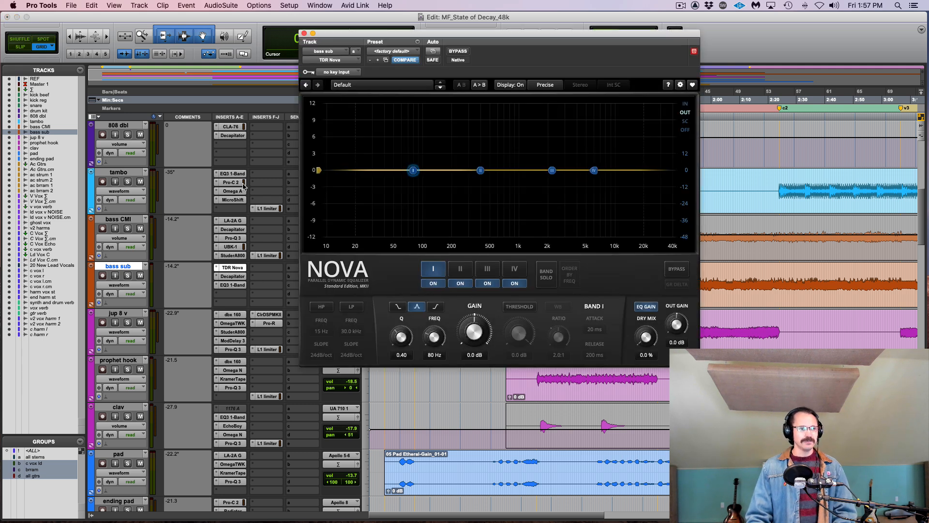
pyautogui.click(360, 306)
pyautogui.moveTo(364, 331); pyautogui.dragTo(372, 318)
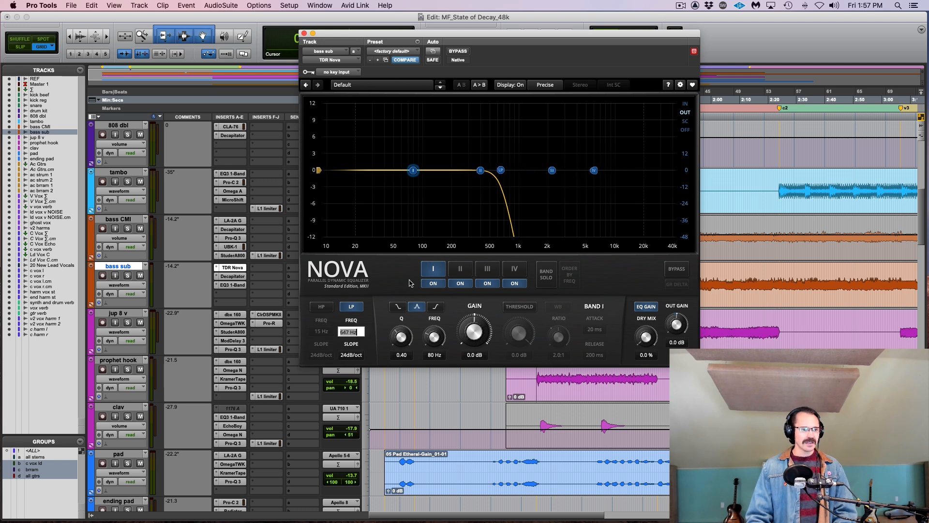
pyautogui.write('200')
pyautogui.press('Return')
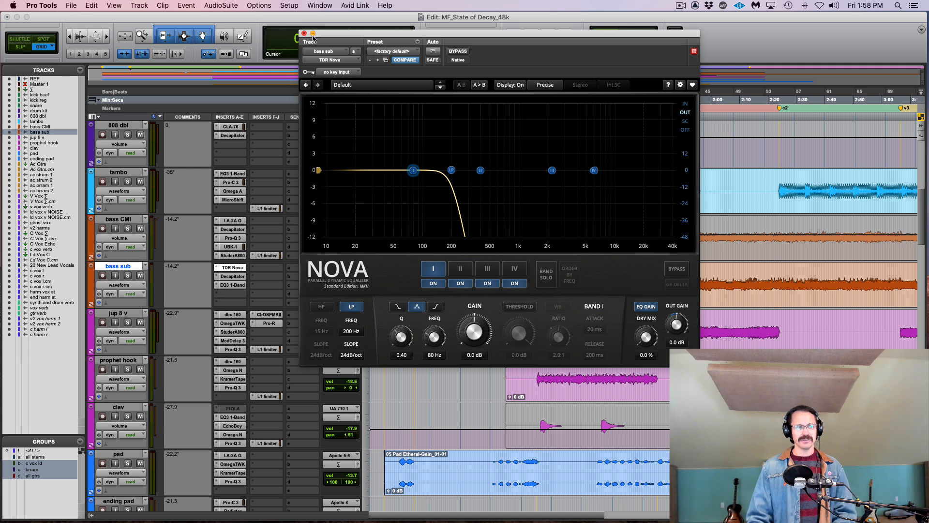
# Raise the Drive of the Decapitator on the bass sub track while it plays to add saturation.
pyautogui.click(236, 276)
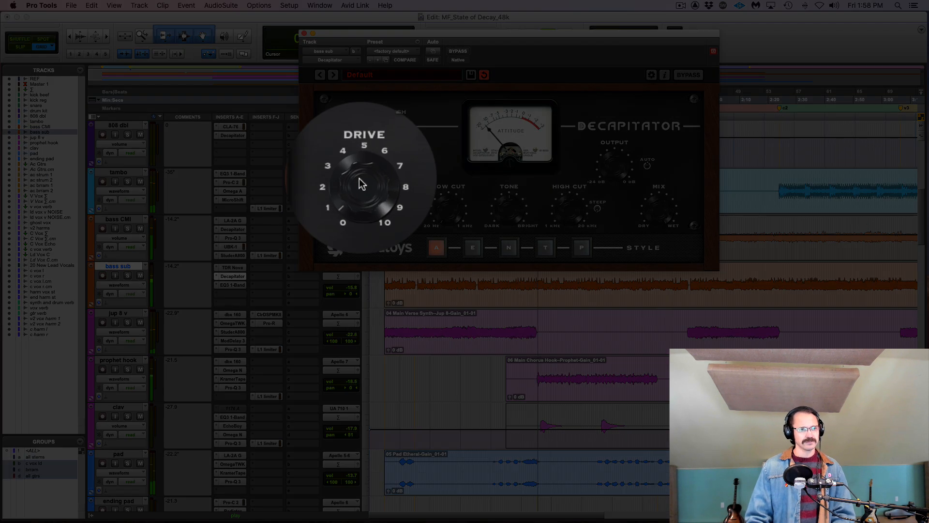
pyautogui.moveTo(359, 184); pyautogui.dragTo(361, 118)
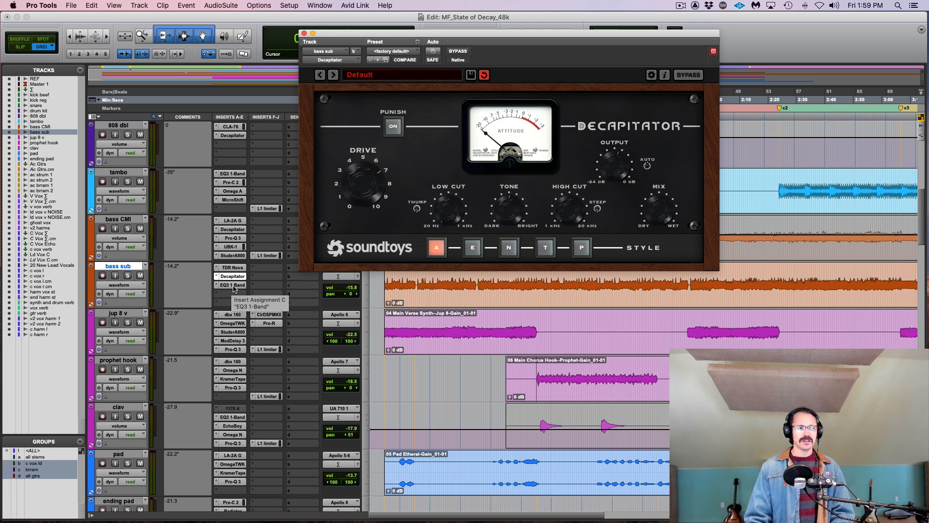
# Set the EQ3 1-Band on the bass sub track to a High-Pass filter at 60 Hz and close it.
pyautogui.click(233, 286)
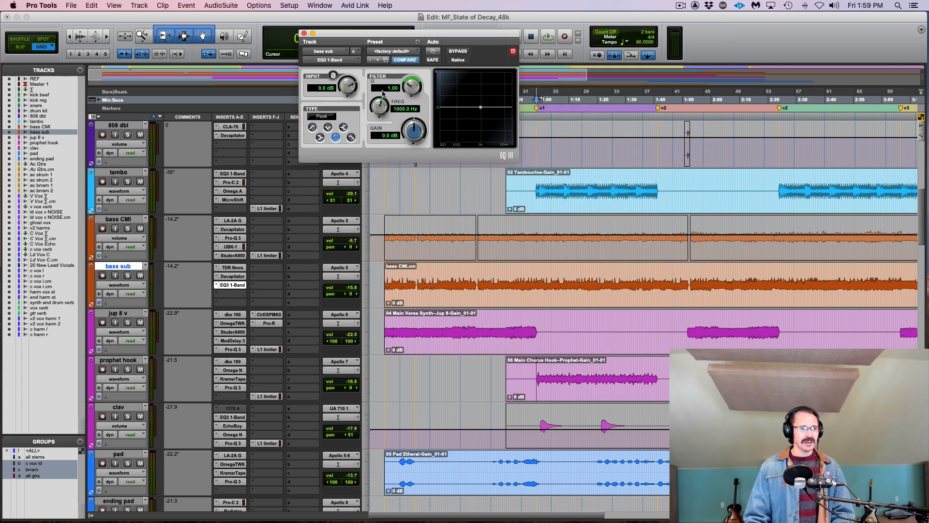
pyautogui.click(312, 128)
pyautogui.click(402, 109)
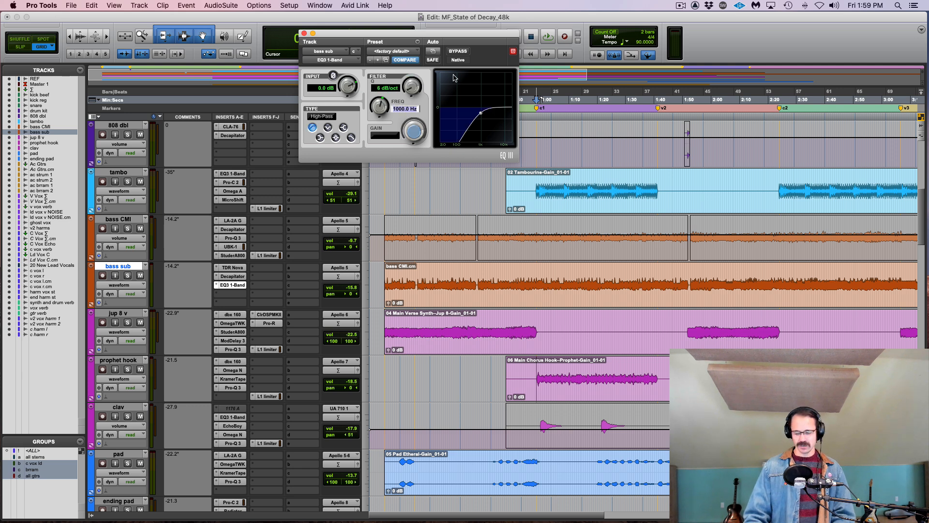
pyautogui.write('60')
pyautogui.press('Return')
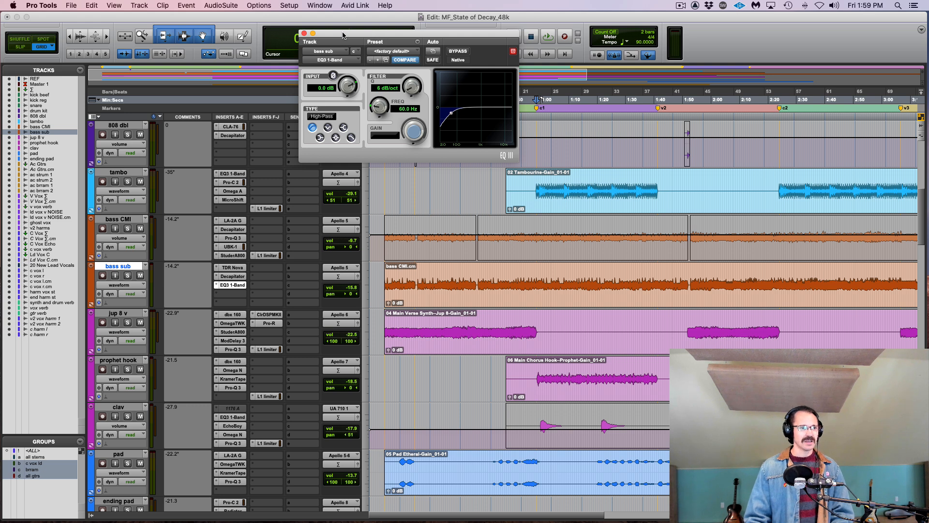
pyautogui.click(304, 33)
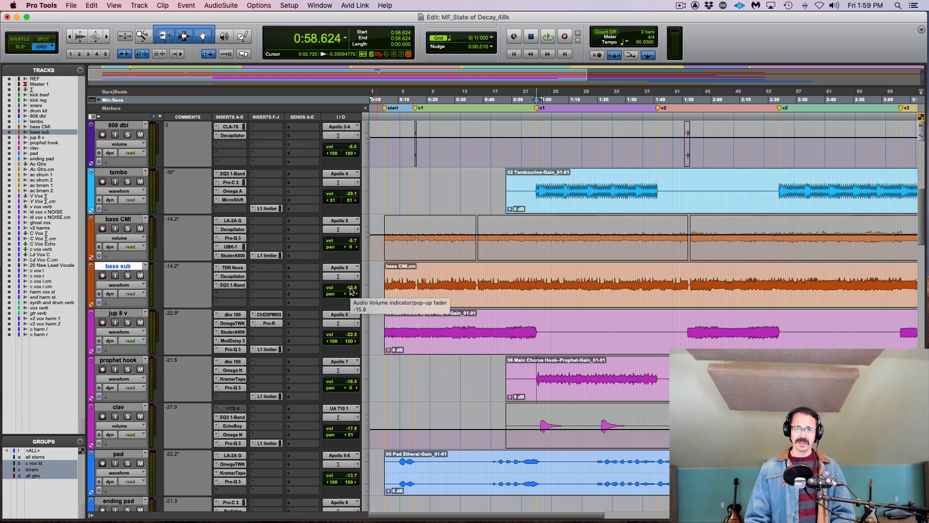
# Set the bass sub track's volume to -20.6 dB and audition it in the mix.
pyautogui.moveTo(352, 290); pyautogui.dragTo(360, 257)
pyautogui.press('space')
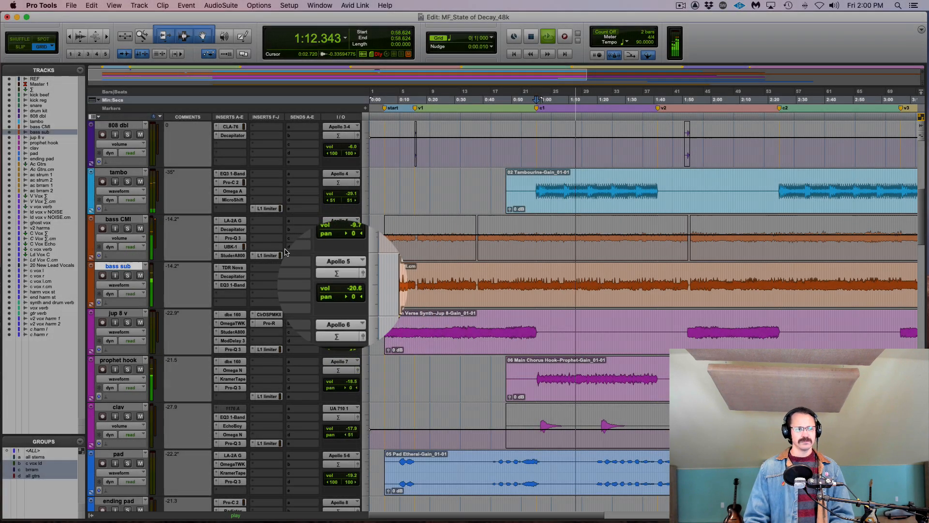
pyautogui.press('space')
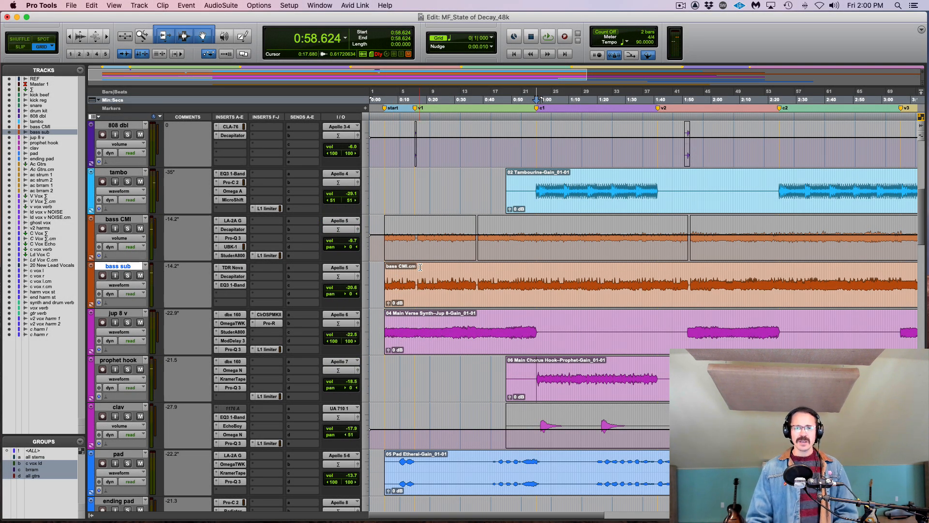